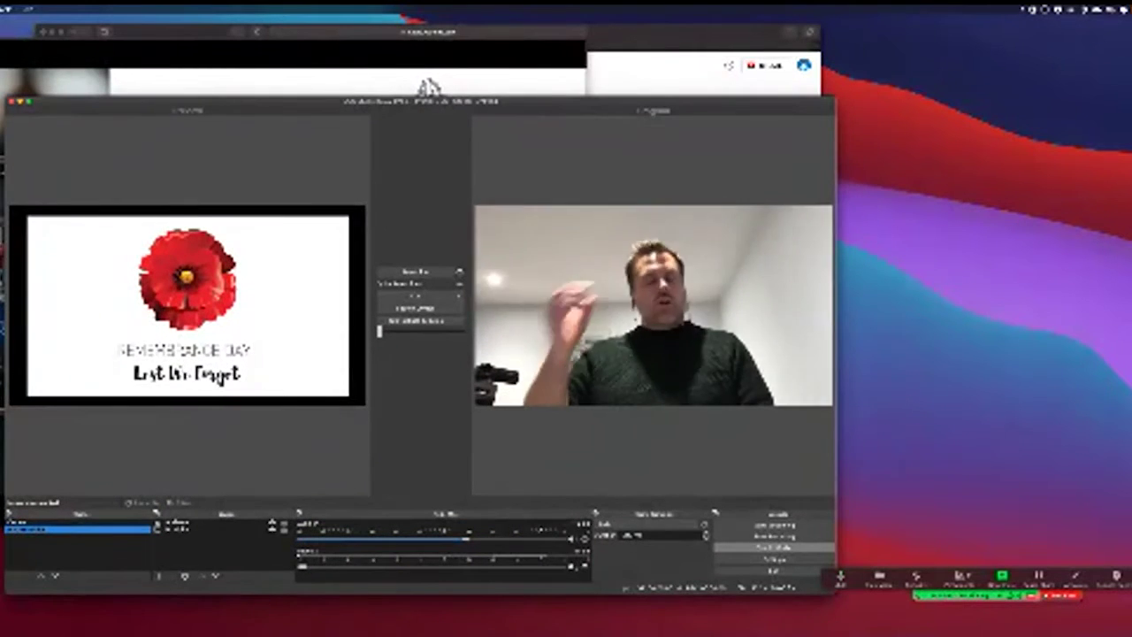
Step: Hide the window overlapping the browser, reposition the OBS Studio window slightly, and check both it and YouTube Studio
click(421, 55)
key(super+h)
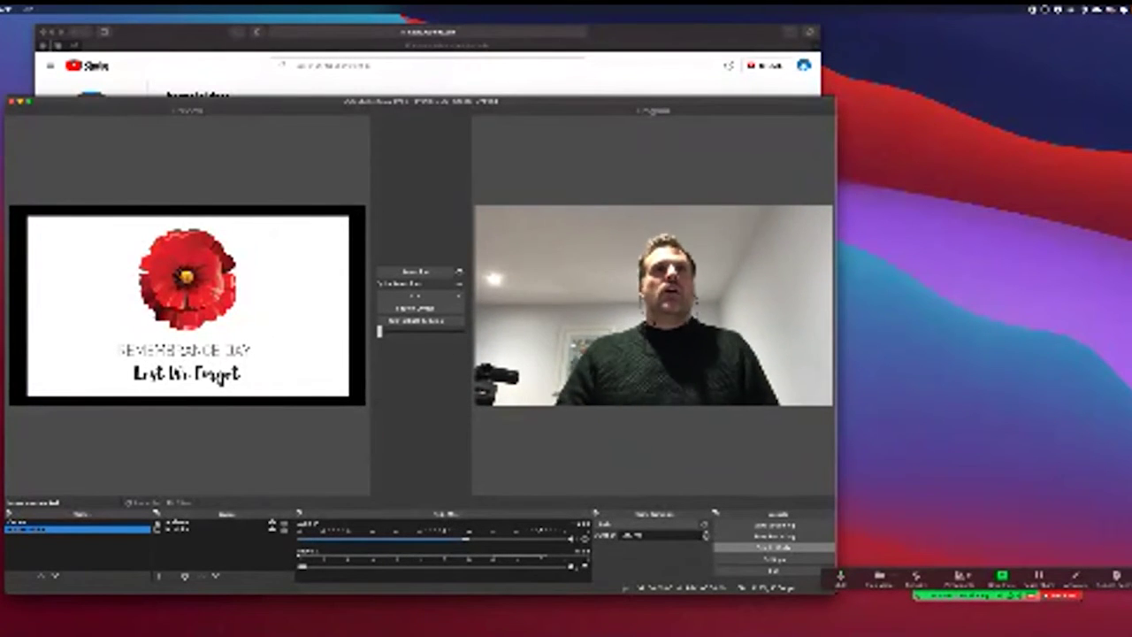
drag(421, 101, 446, 95)
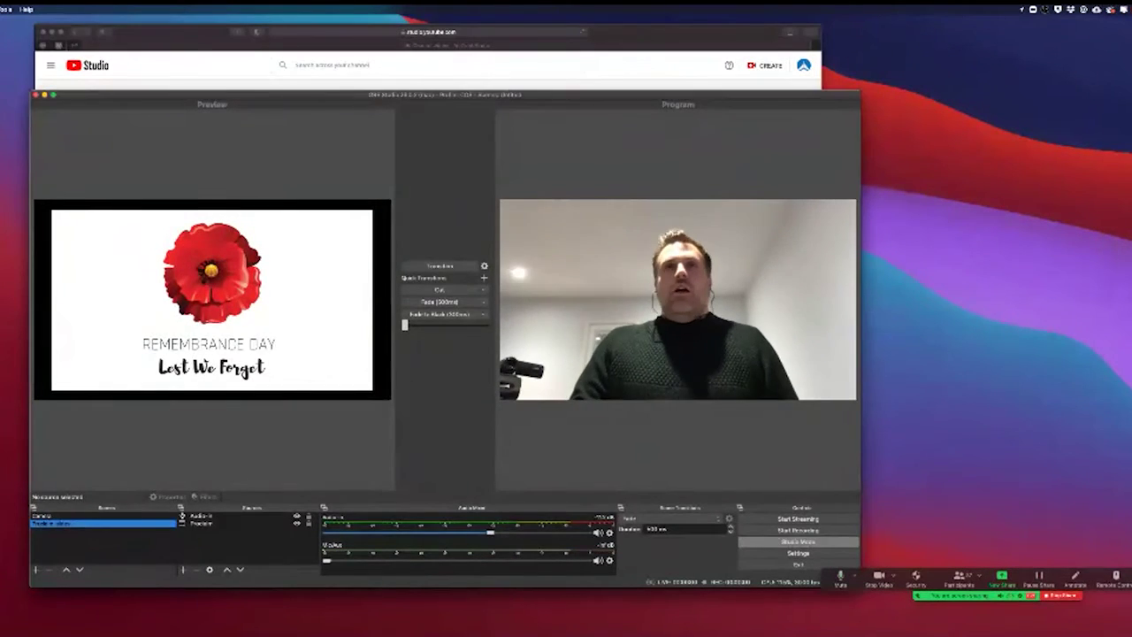
key(super+Tab)
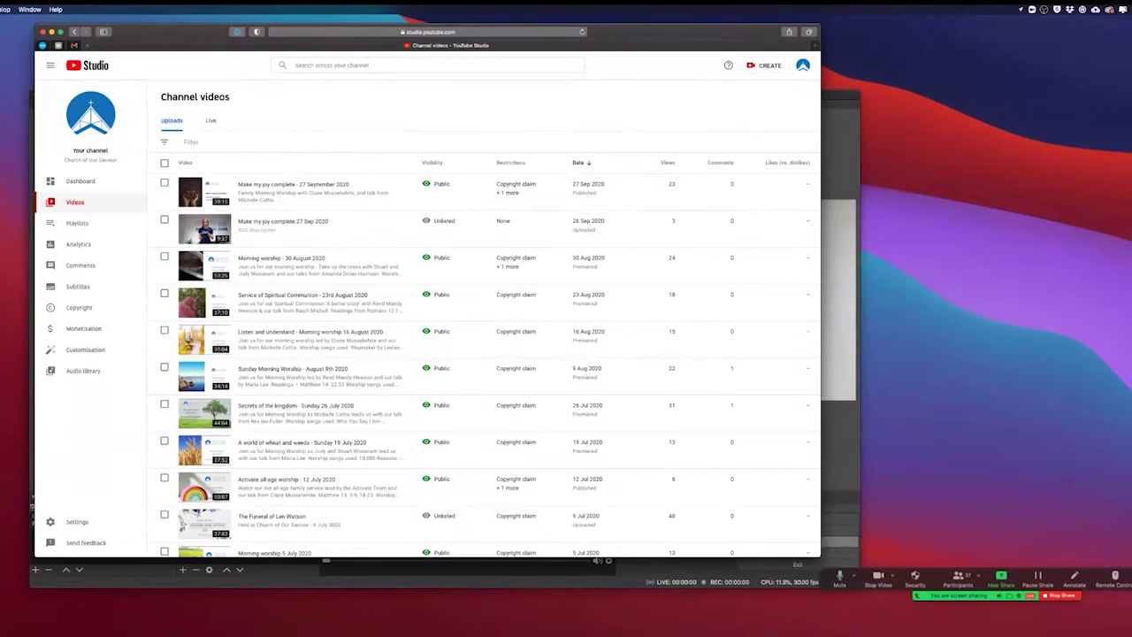
key(super+Tab)
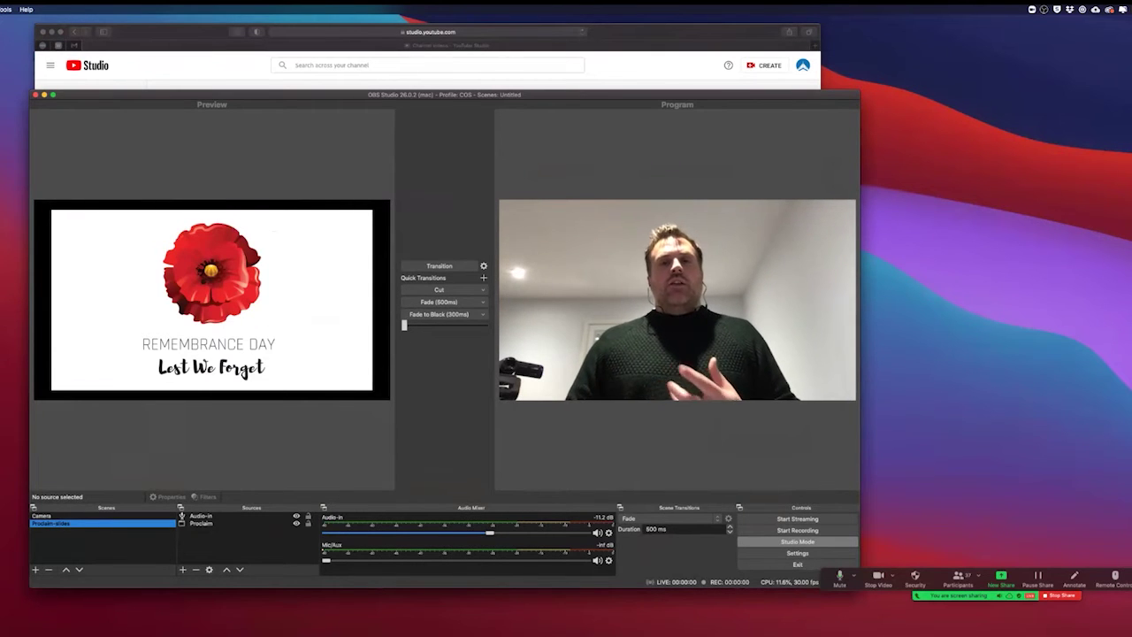
click(764, 65)
click(765, 66)
click(667, 96)
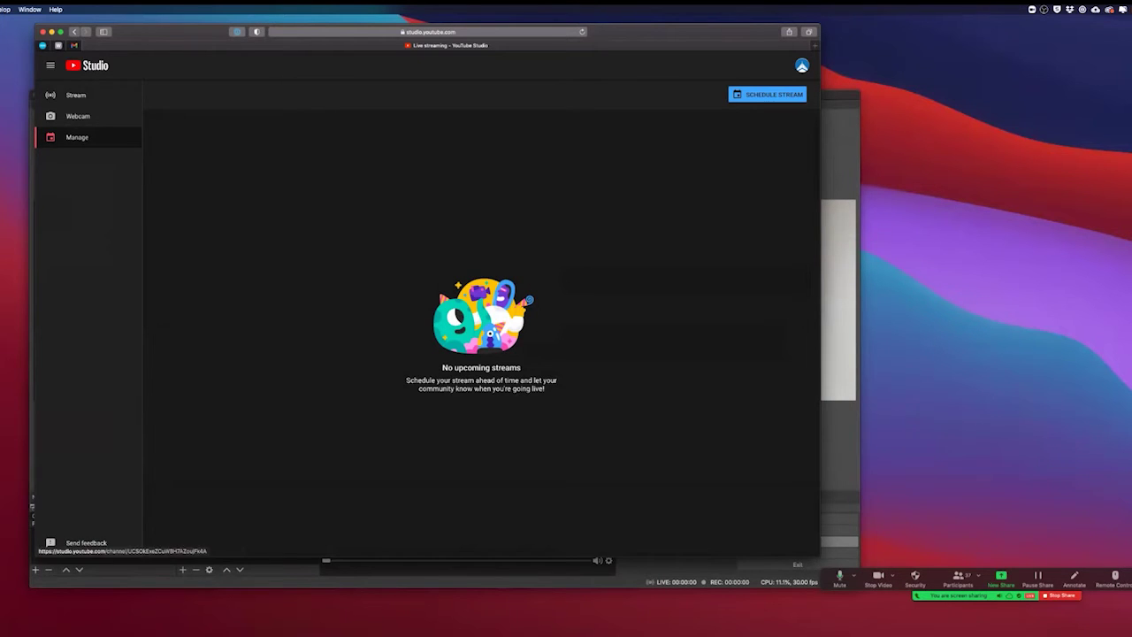
click(87, 65)
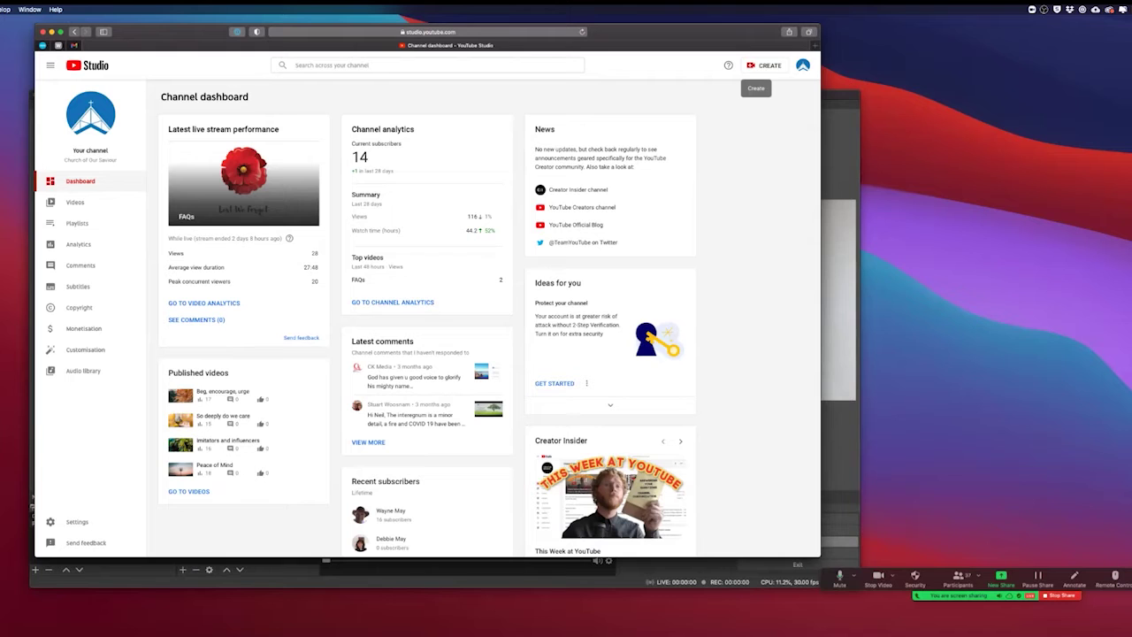
Step: Start going live from the channel dashboard and create a new stream instead of reusing the previous stream's settings
click(765, 65)
click(677, 96)
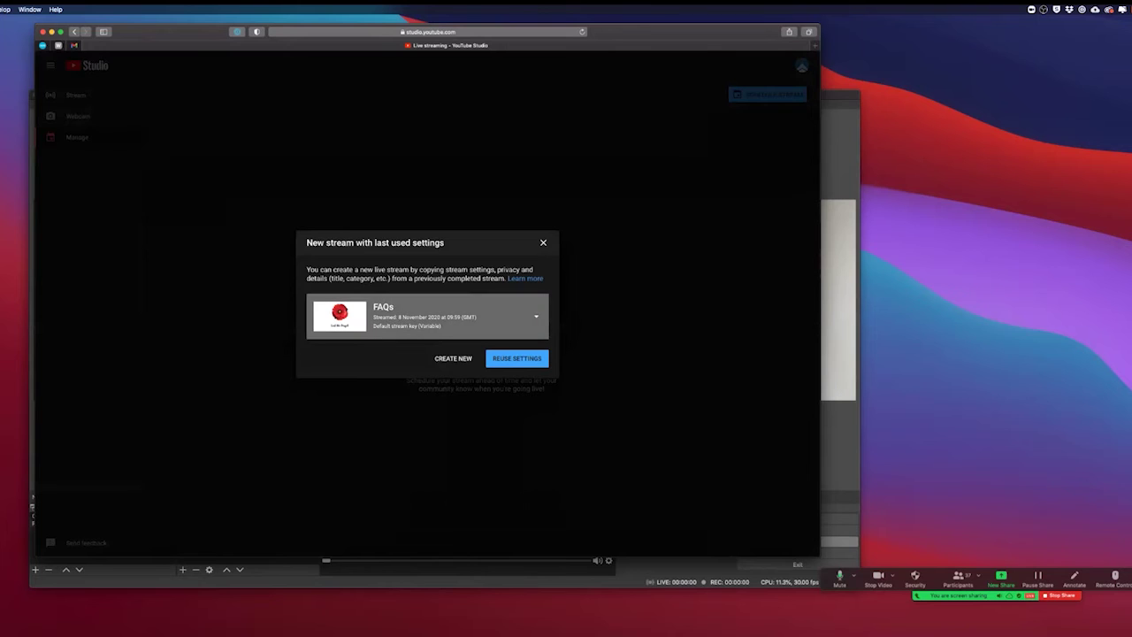
click(453, 358)
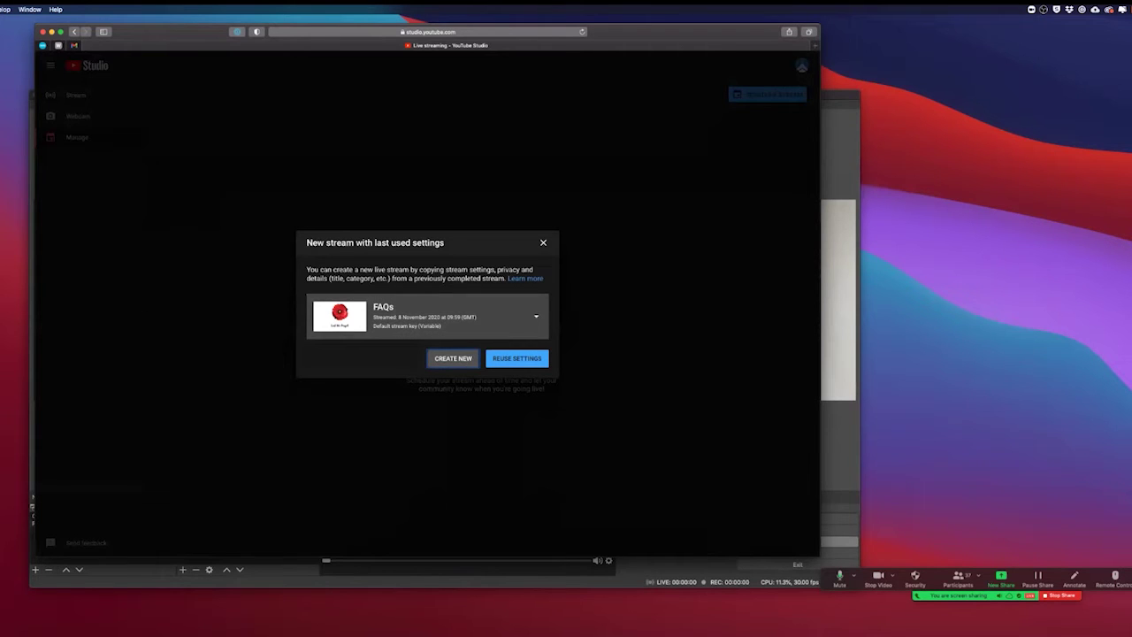
click(451, 358)
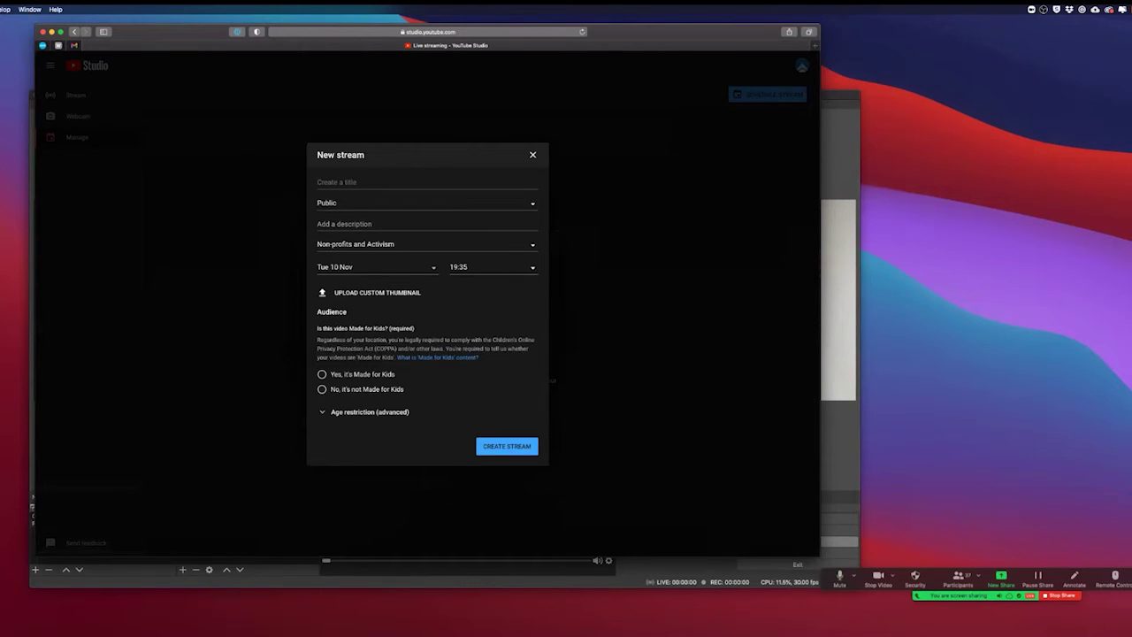
Step: Title the new stream "Test stream" and set its visibility to Unlisted
click(354, 182)
text(Test stream)
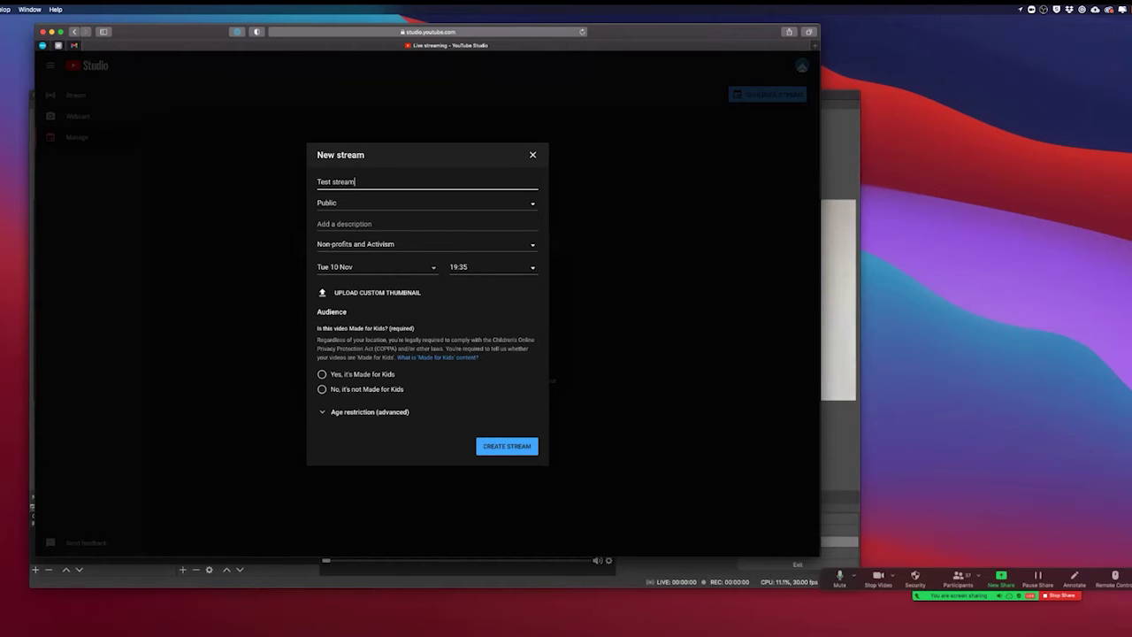
click(427, 203)
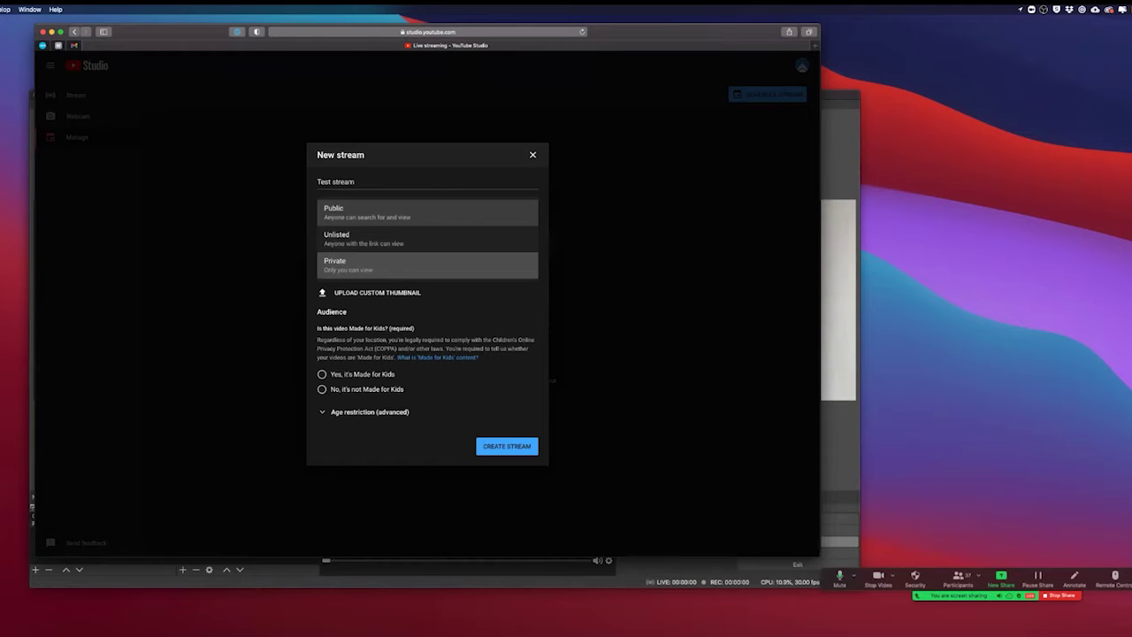
key(Up)
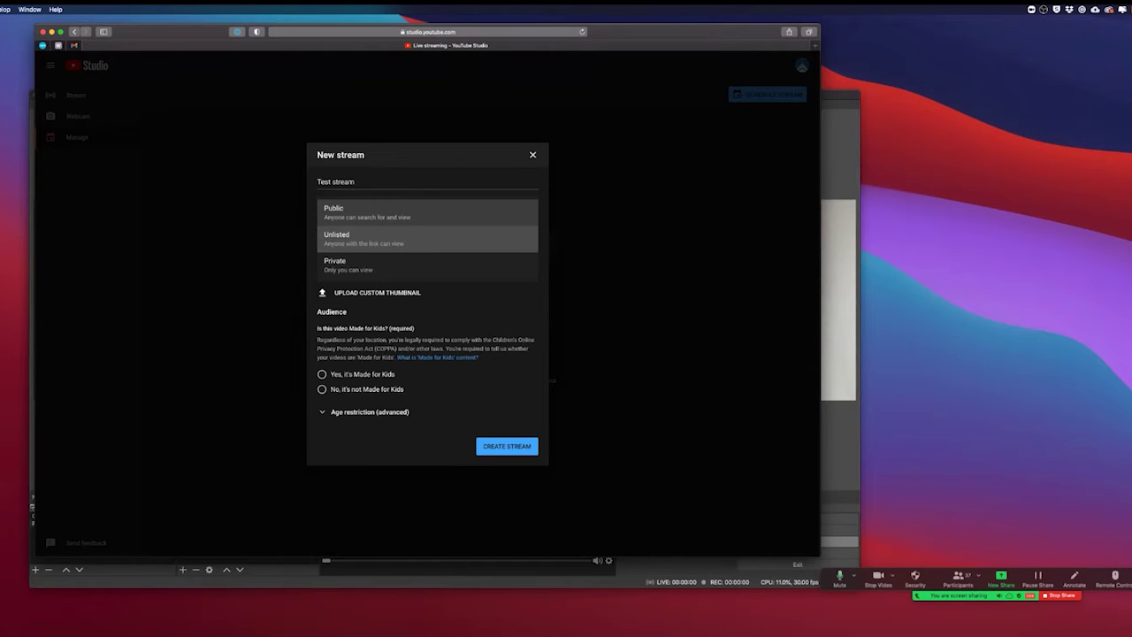
key(Up)
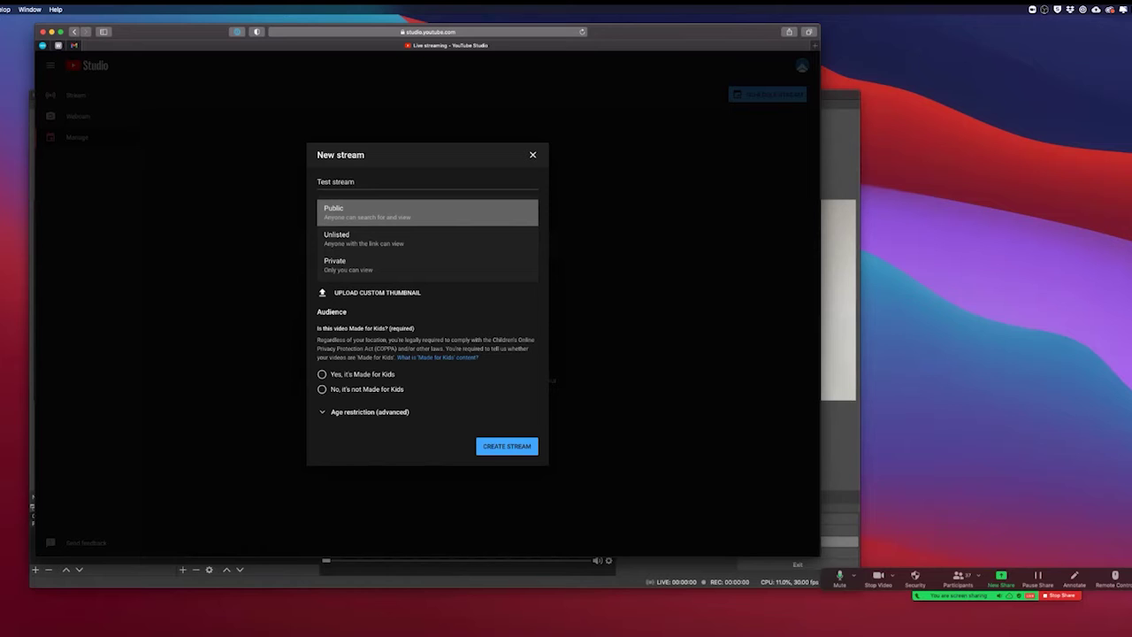
key(Down)
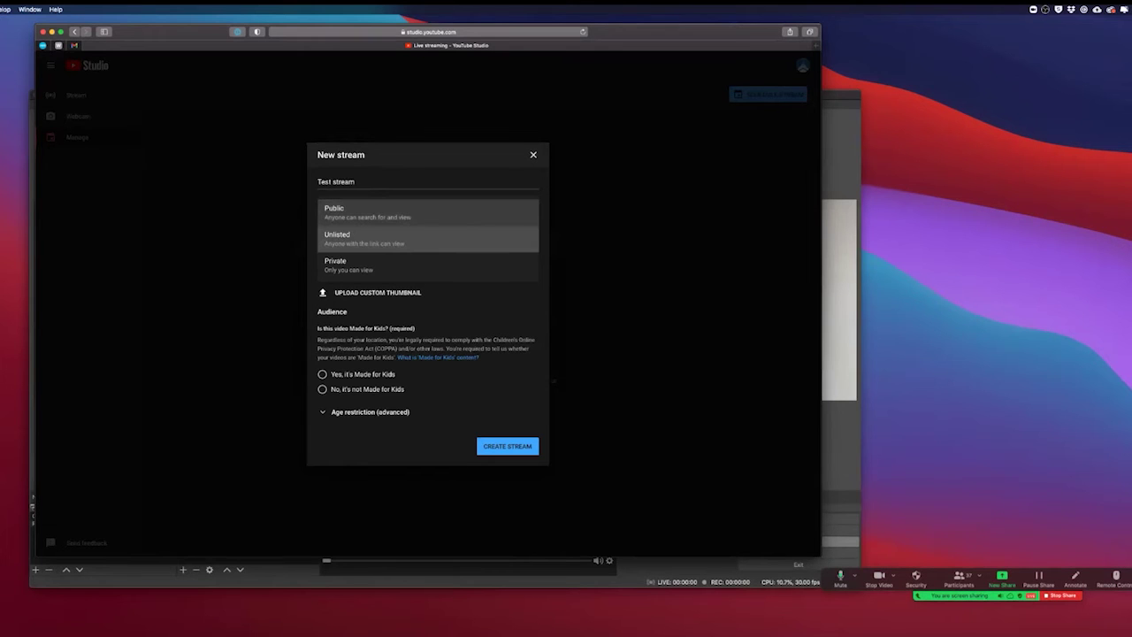
key(Return)
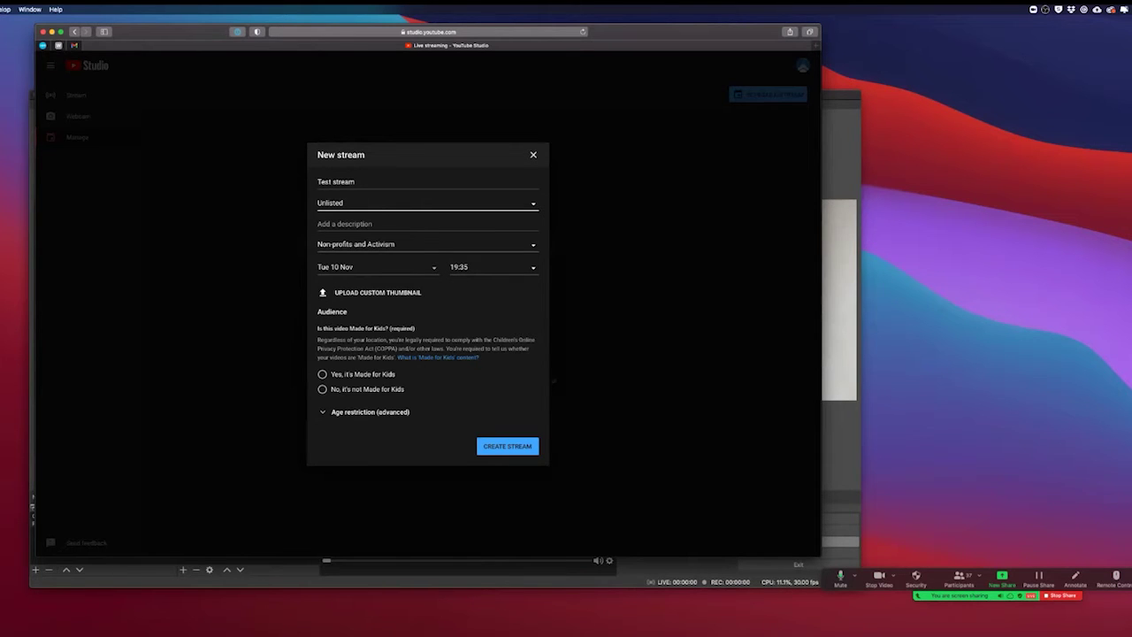
Step: Look through the new stream's category list, scheduling calendar and custom thumbnail file chooser
click(427, 245)
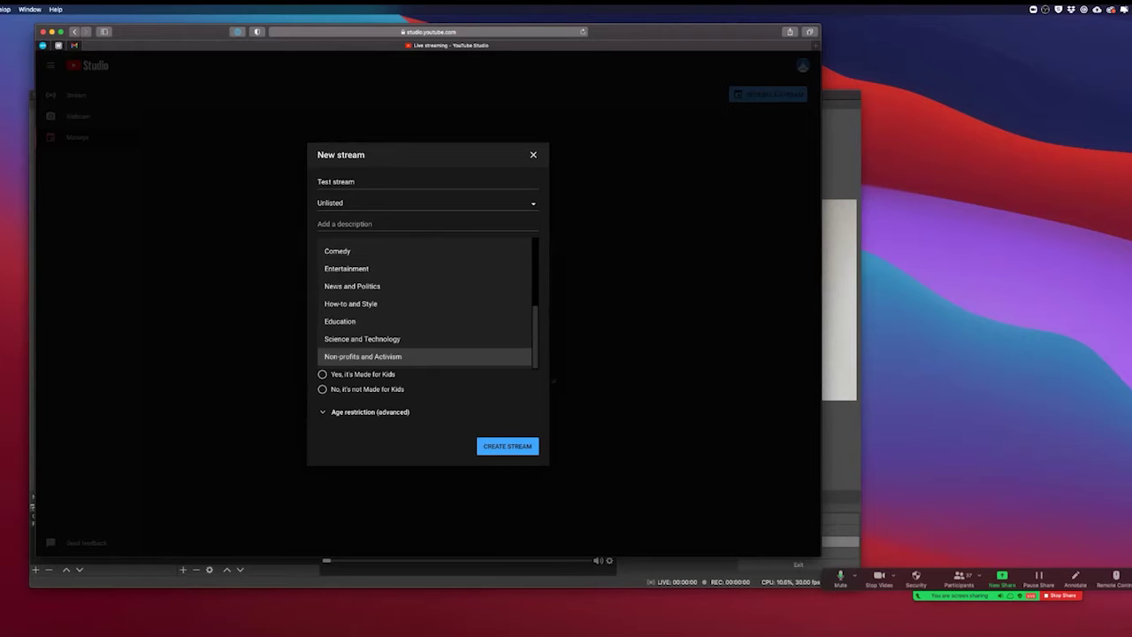
key(Return)
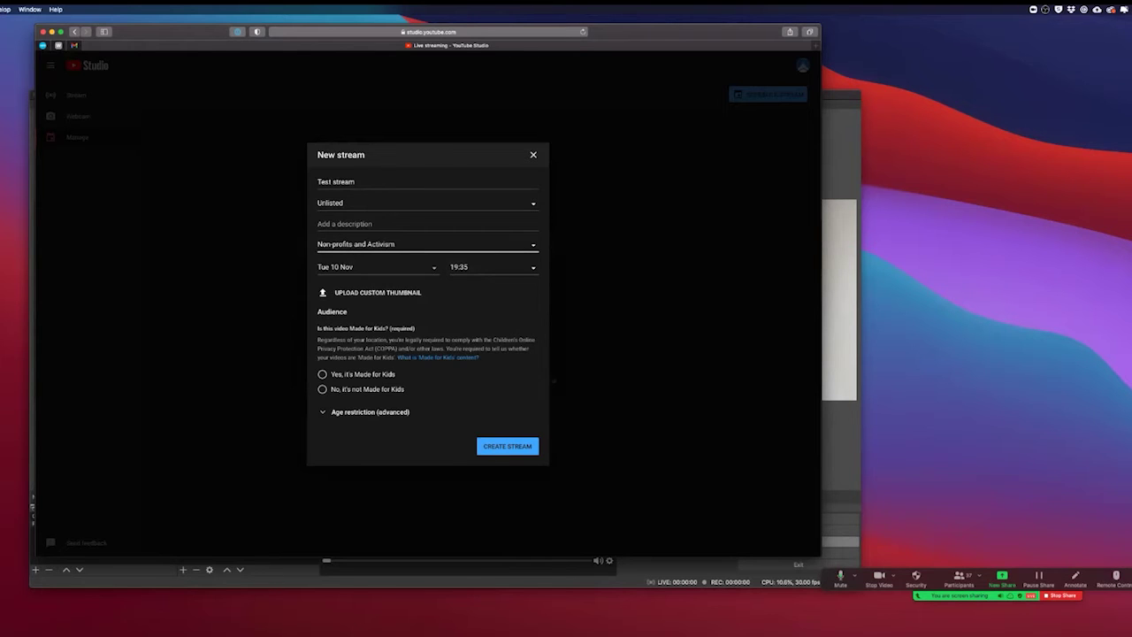
key(Tab)
key(space)
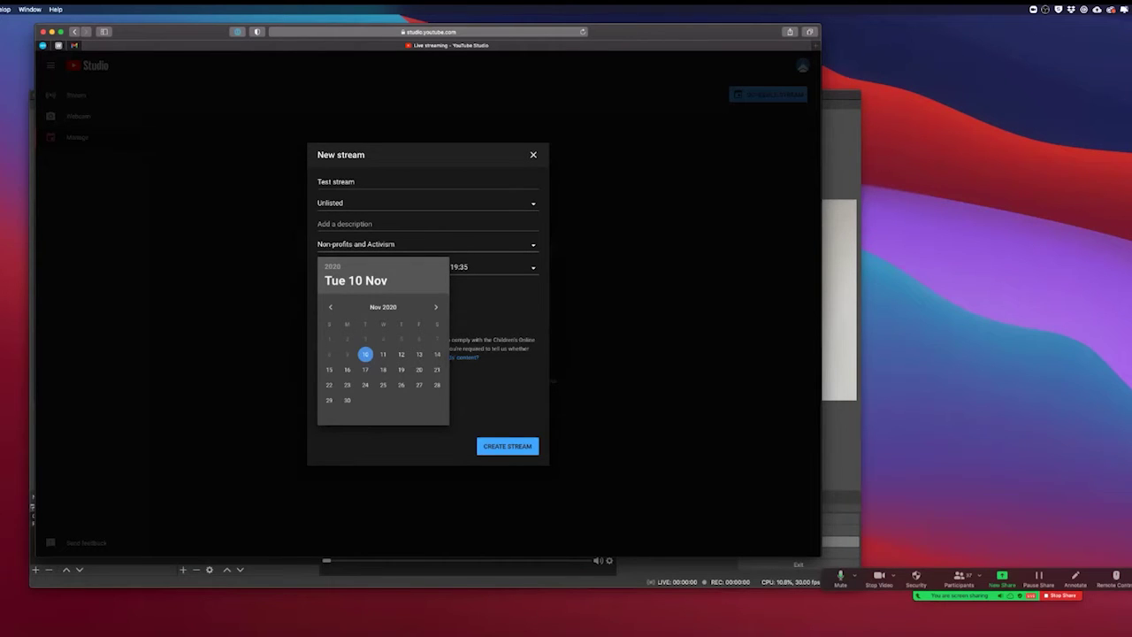
key(Escape)
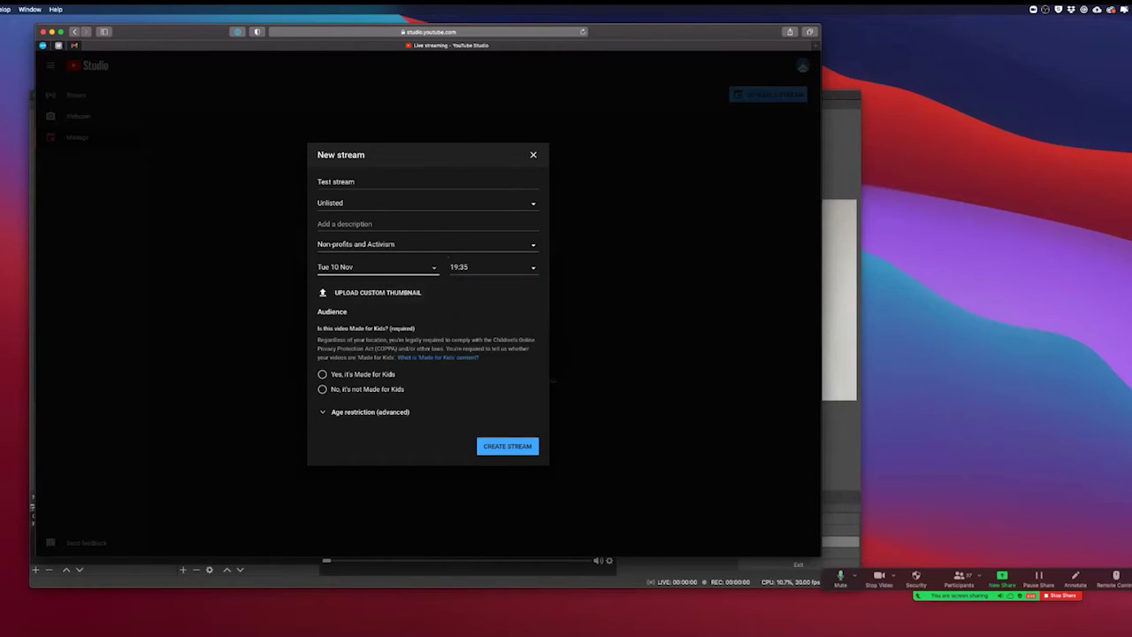
click(378, 291)
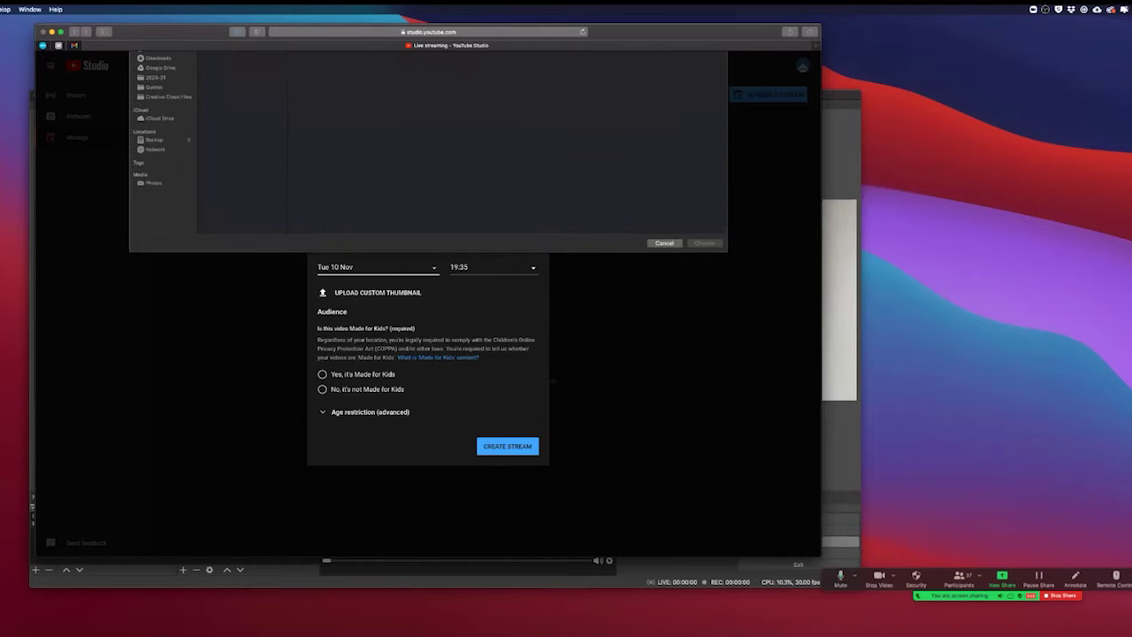
key(Escape)
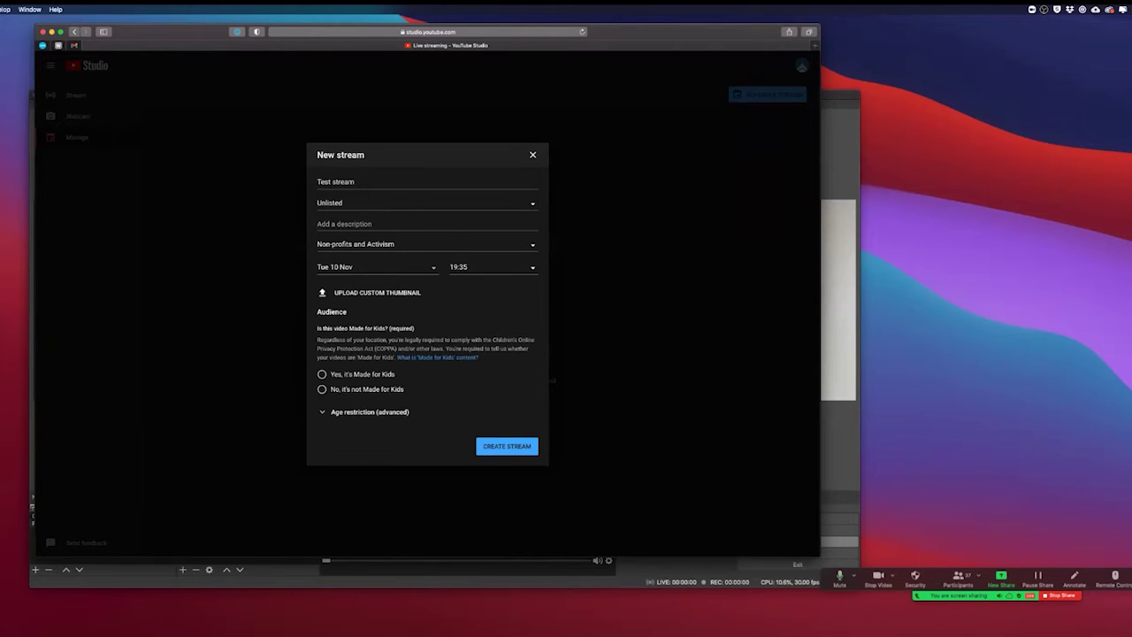
Step: Create the stream as not Made for Kids and open the Test stream's control page
click(322, 389)
click(507, 446)
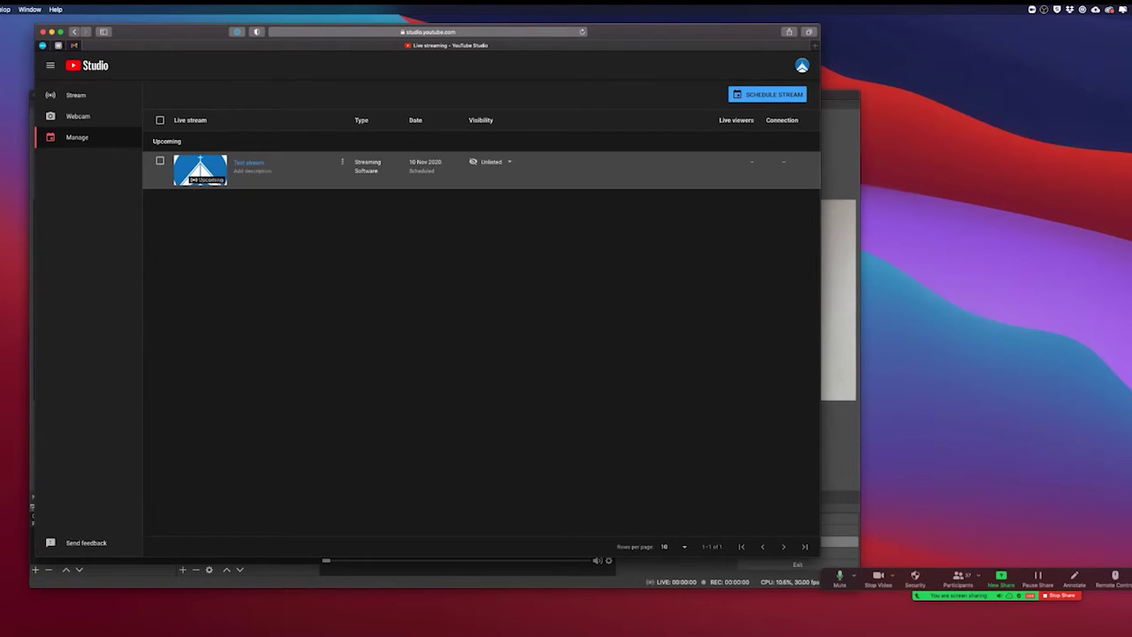
click(248, 163)
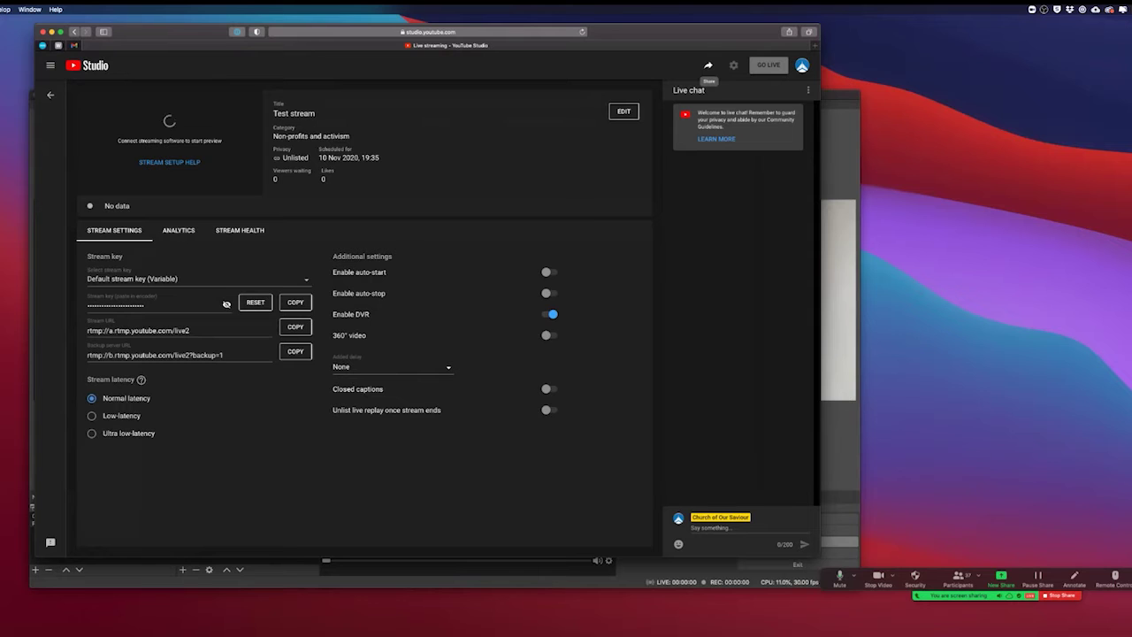
Step: Copy the Test stream's video link from its sharing options and close them
click(708, 66)
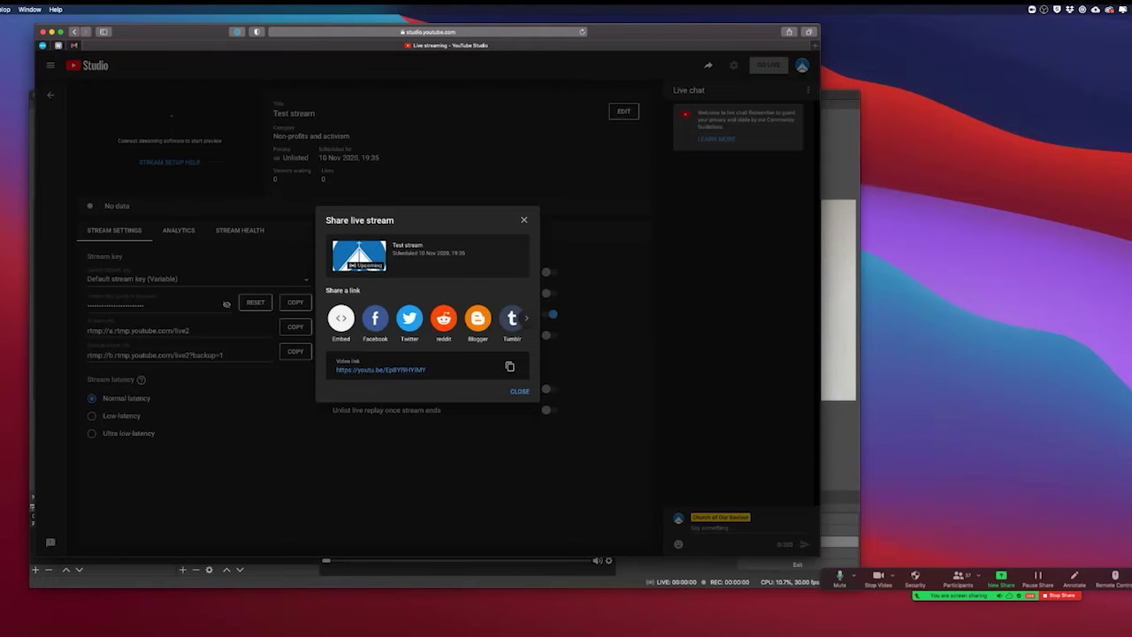
key(super+a)
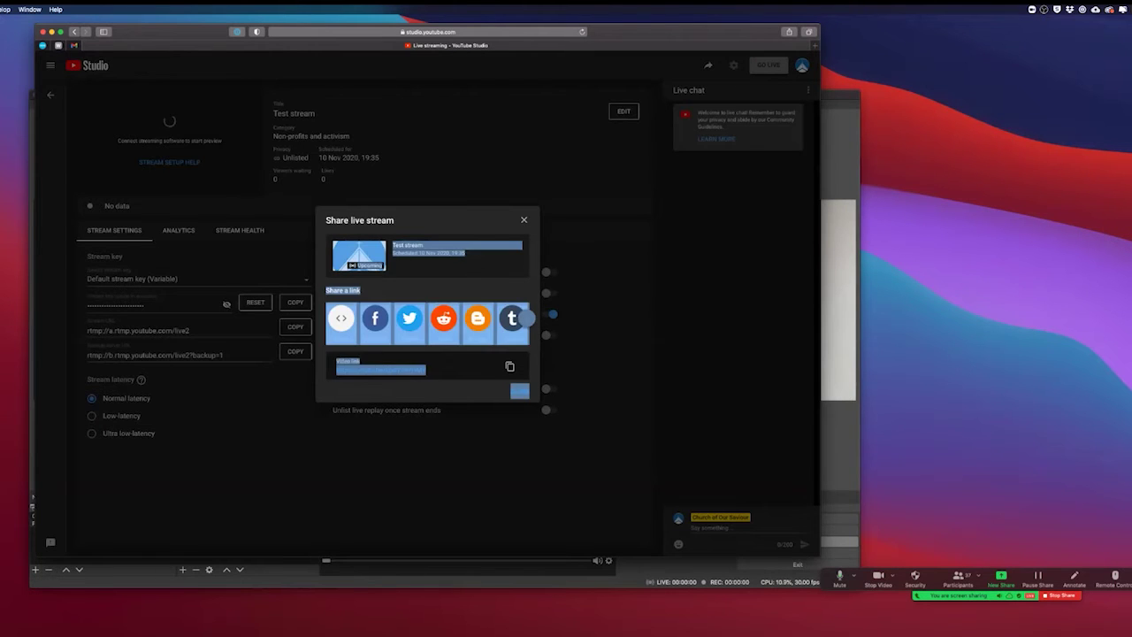
click(526, 317)
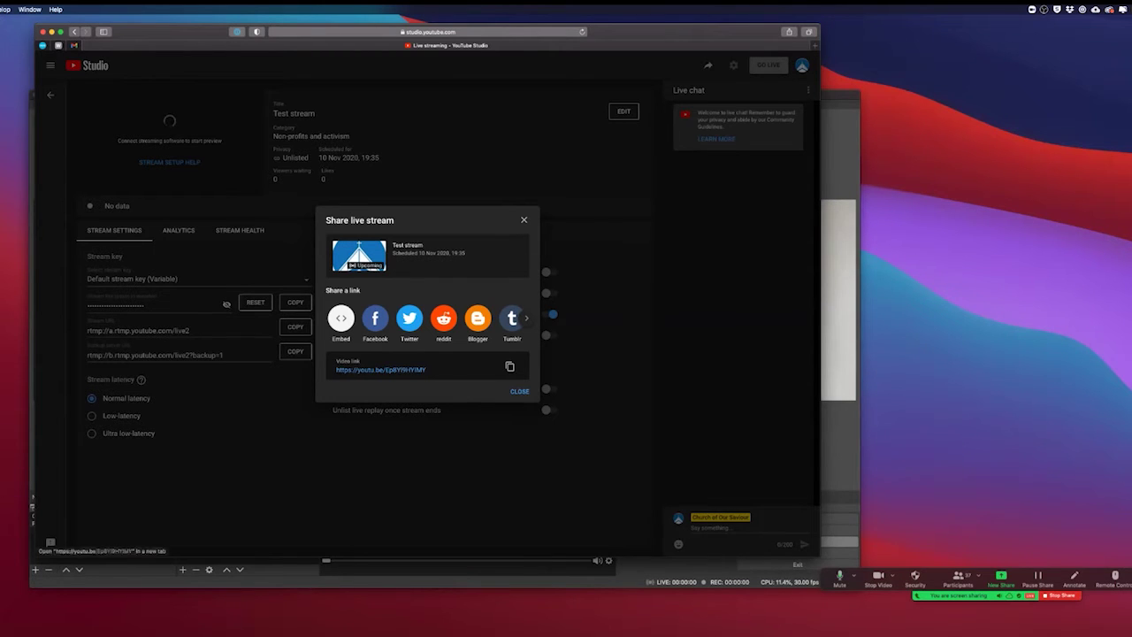
click(510, 366)
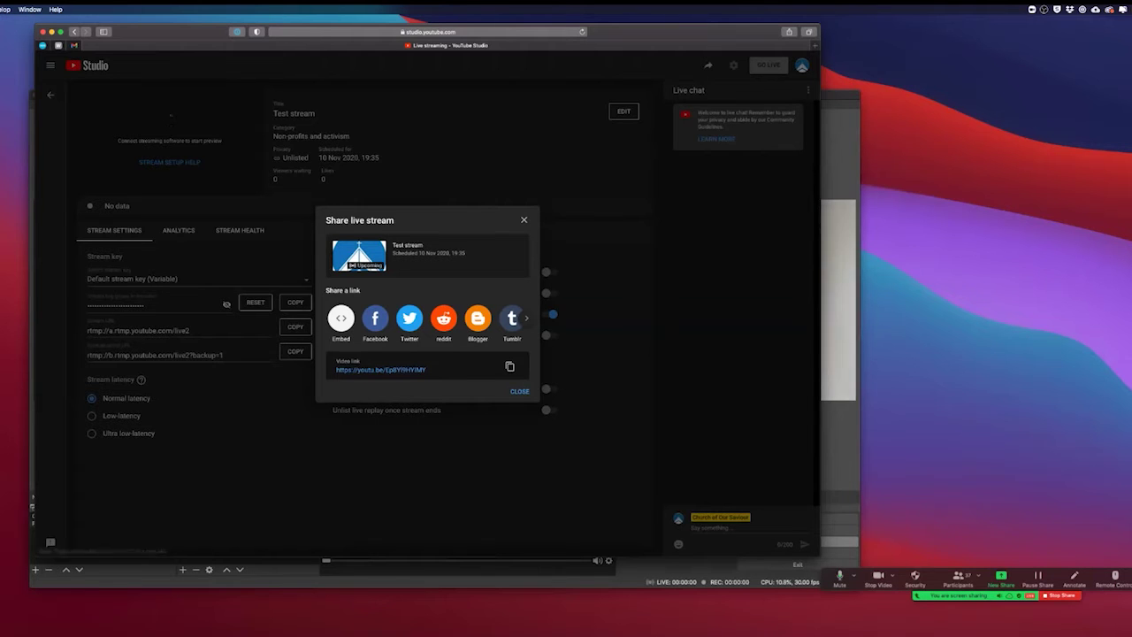
click(521, 391)
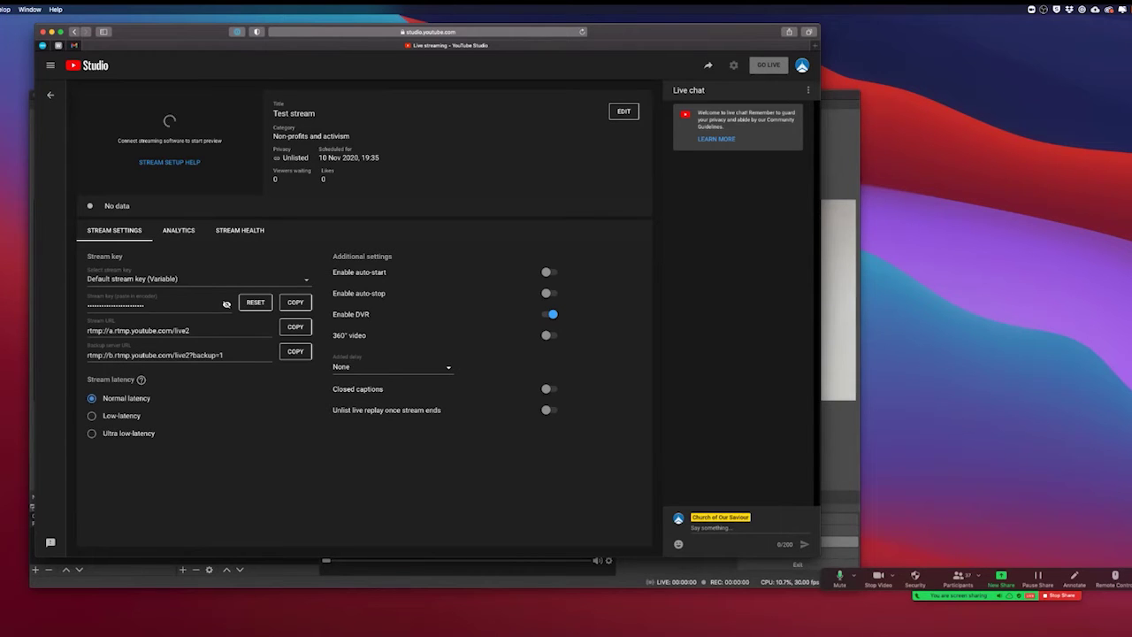
Step: Copy the default stream key, then switch to OBS Studio and open its Stream settings
click(295, 302)
key(super+Tab)
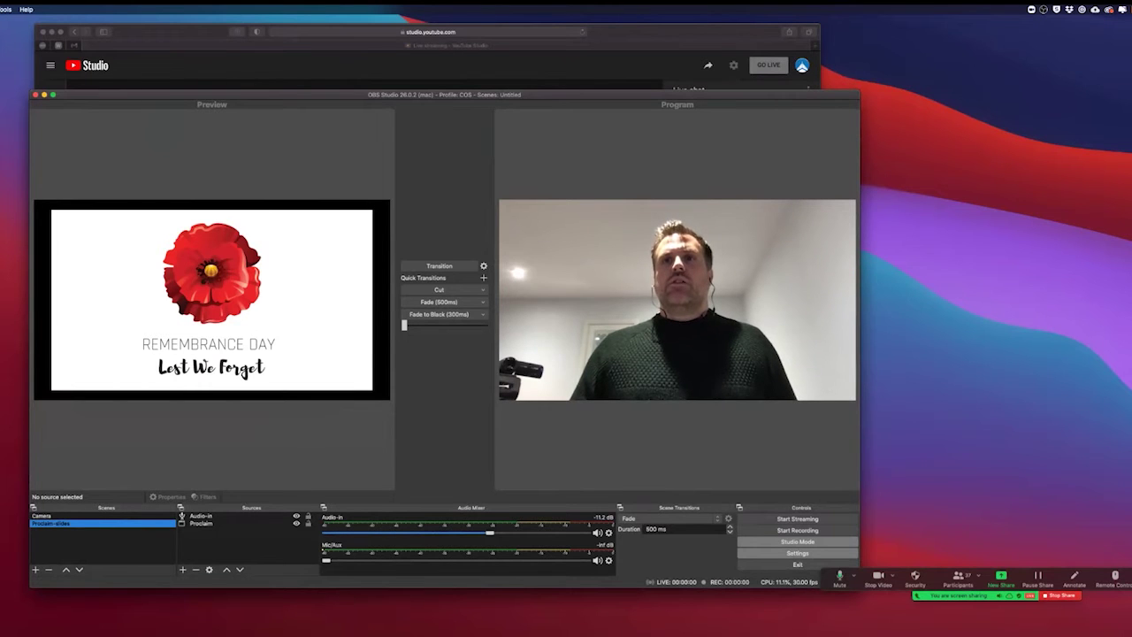
click(797, 553)
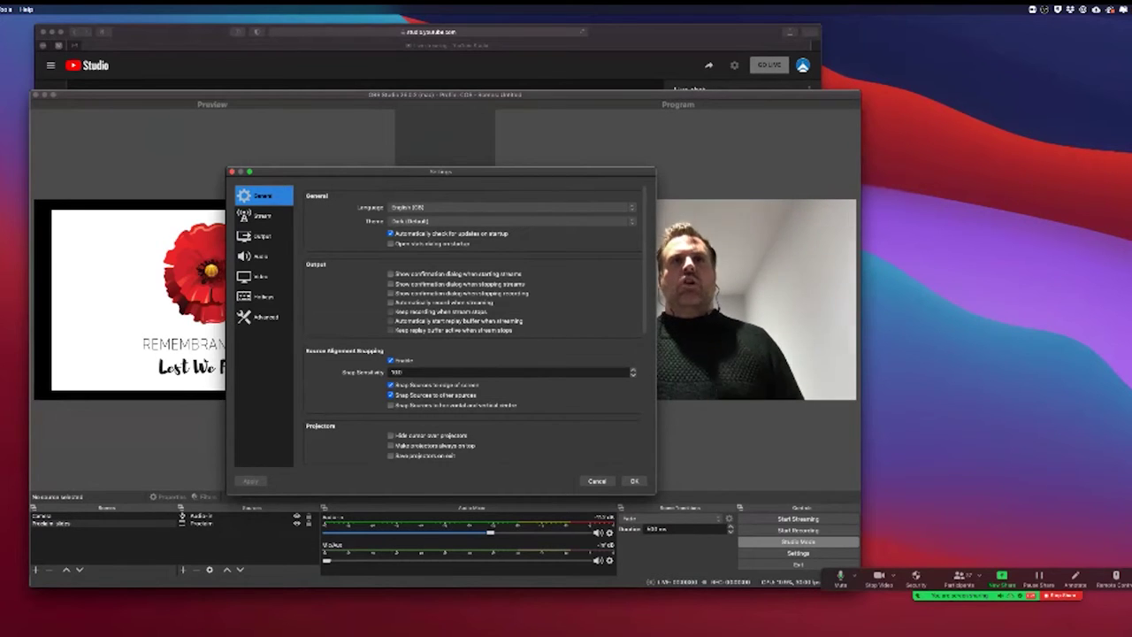
click(263, 215)
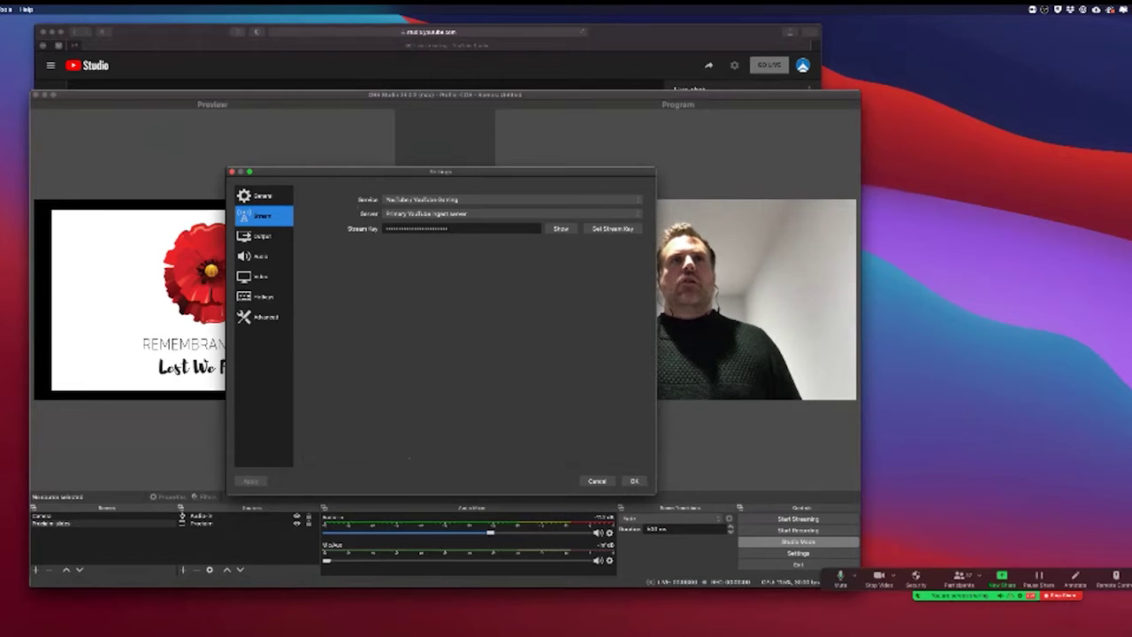
Step: Choose YouTube / YouTube Gaming as the streaming service, select the contents of the stream key field, and accept the settings
click(508, 200)
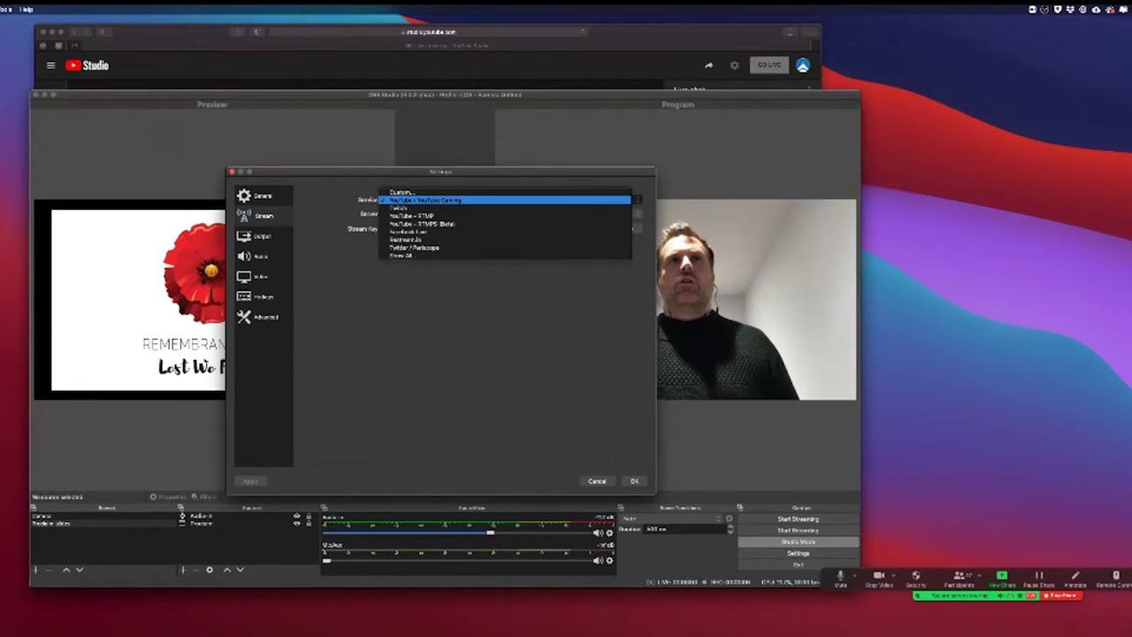
click(505, 200)
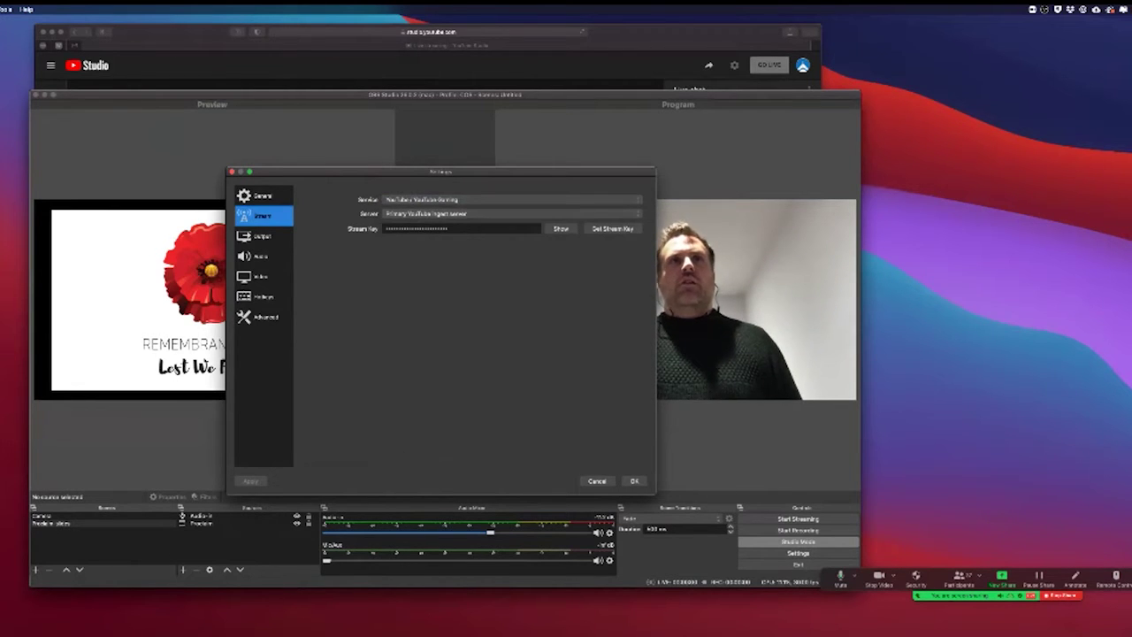
double_click(415, 228)
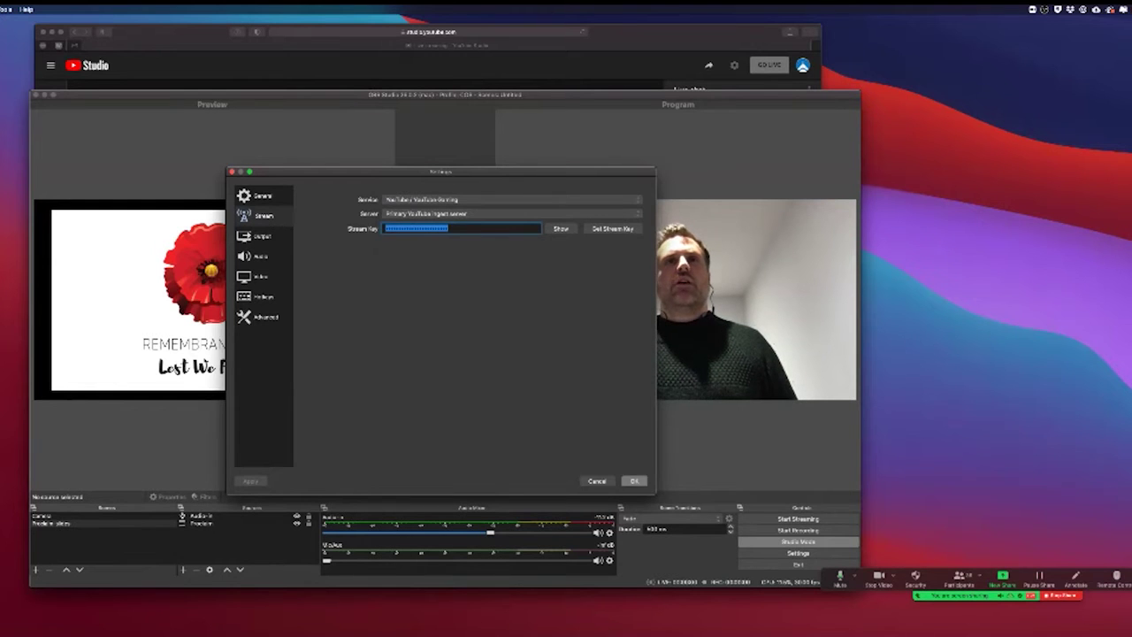
click(634, 481)
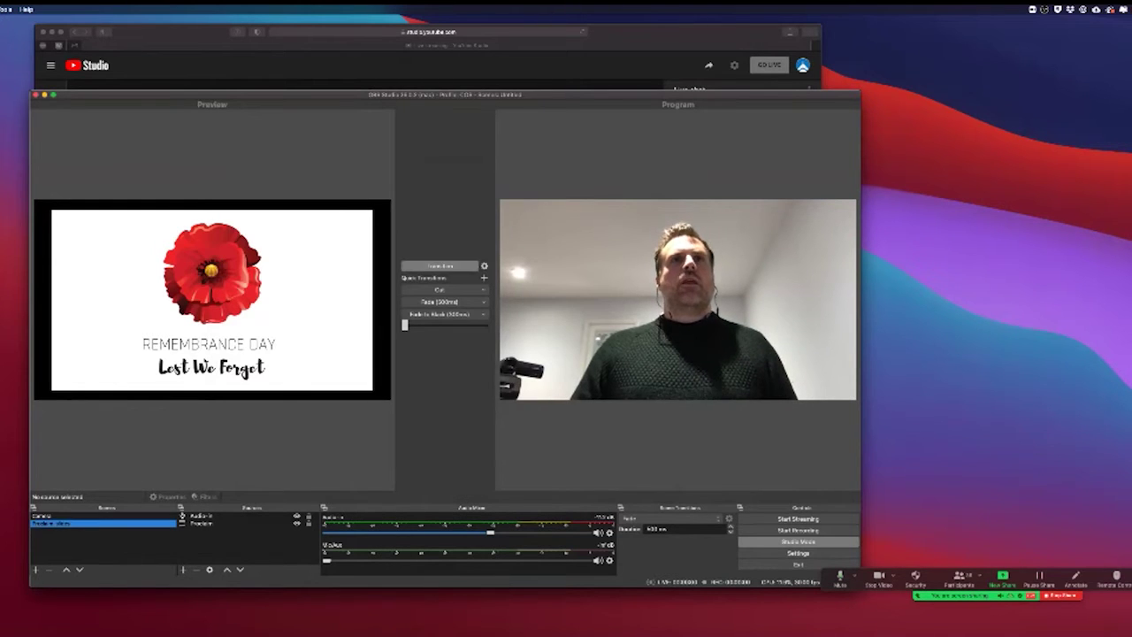
Step: Reposition the OBS window, load the Camera scene into the preview, and check which source types can be added to it
drag(445, 93, 525, 88)
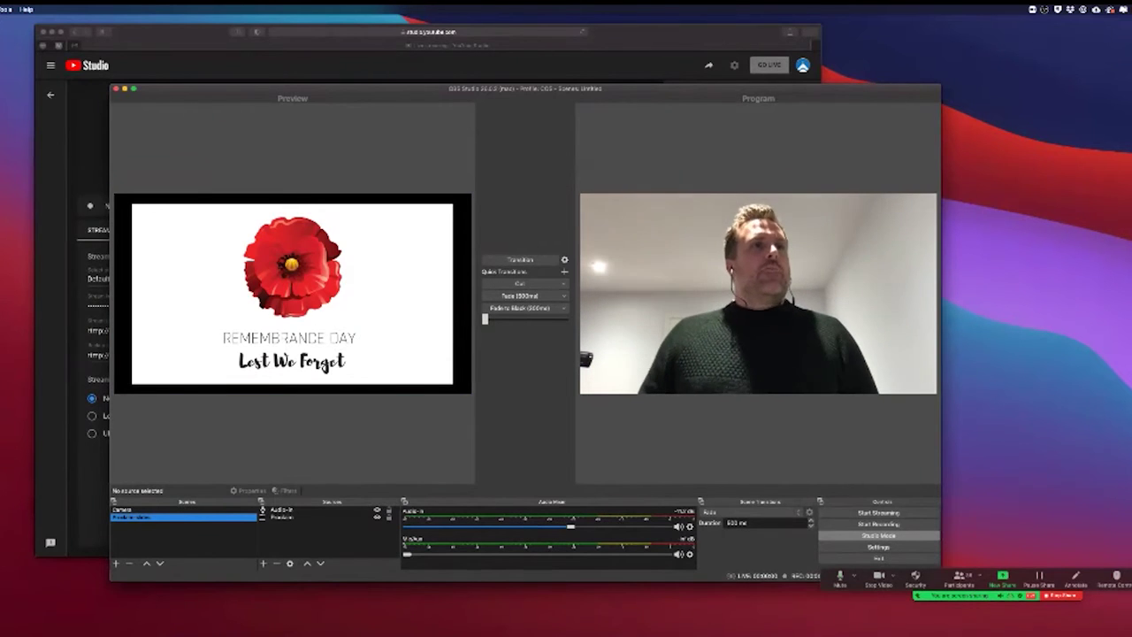
click(183, 509)
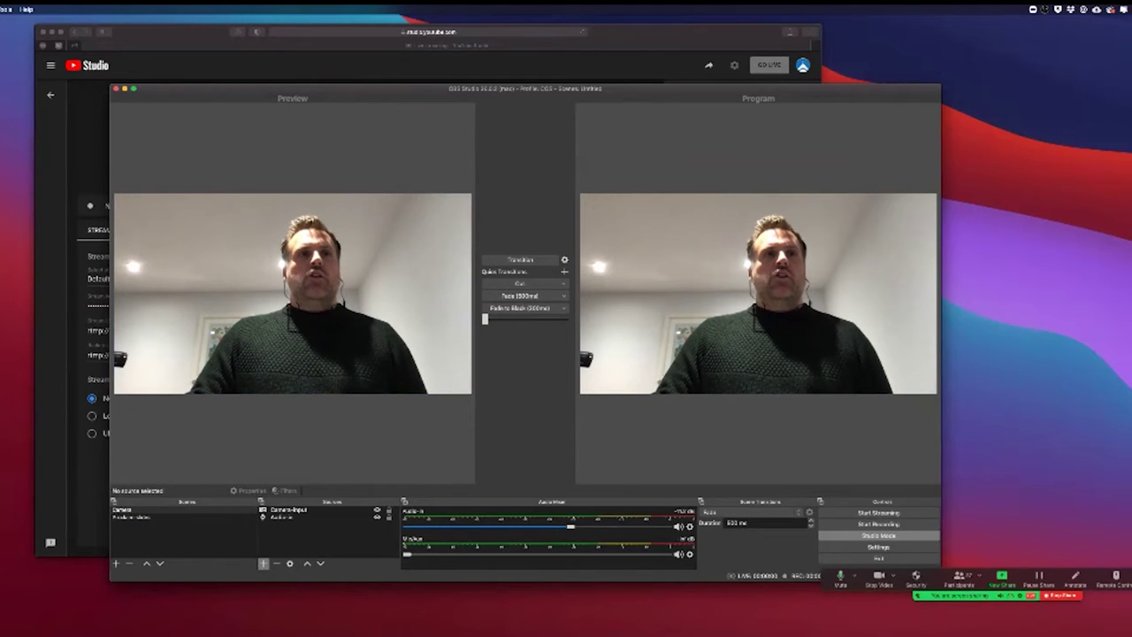
click(263, 564)
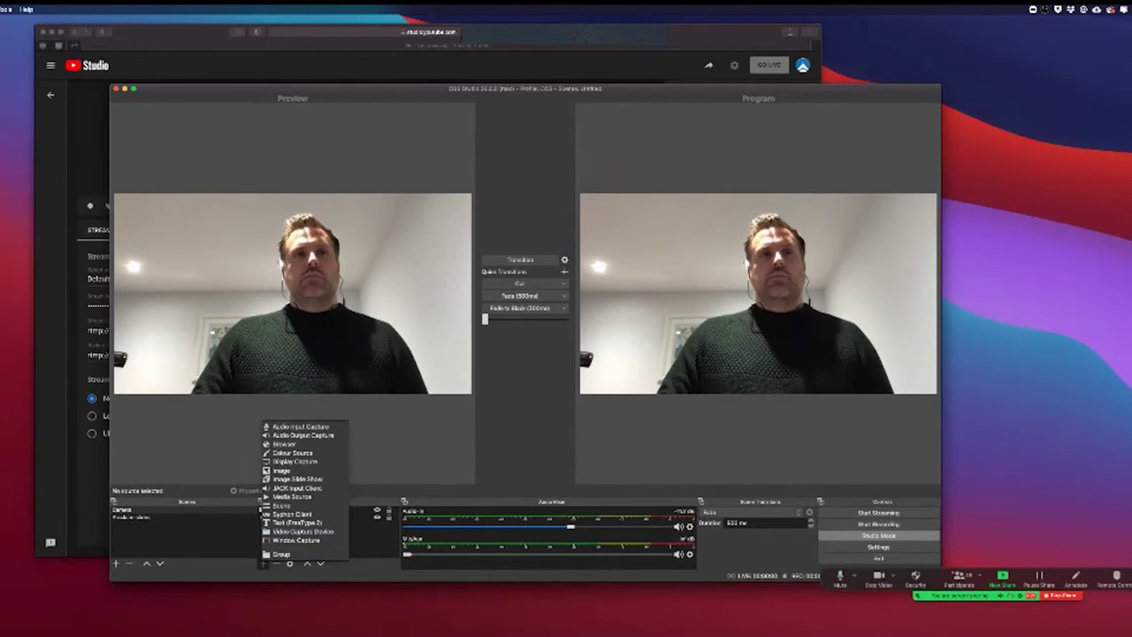
key(Escape)
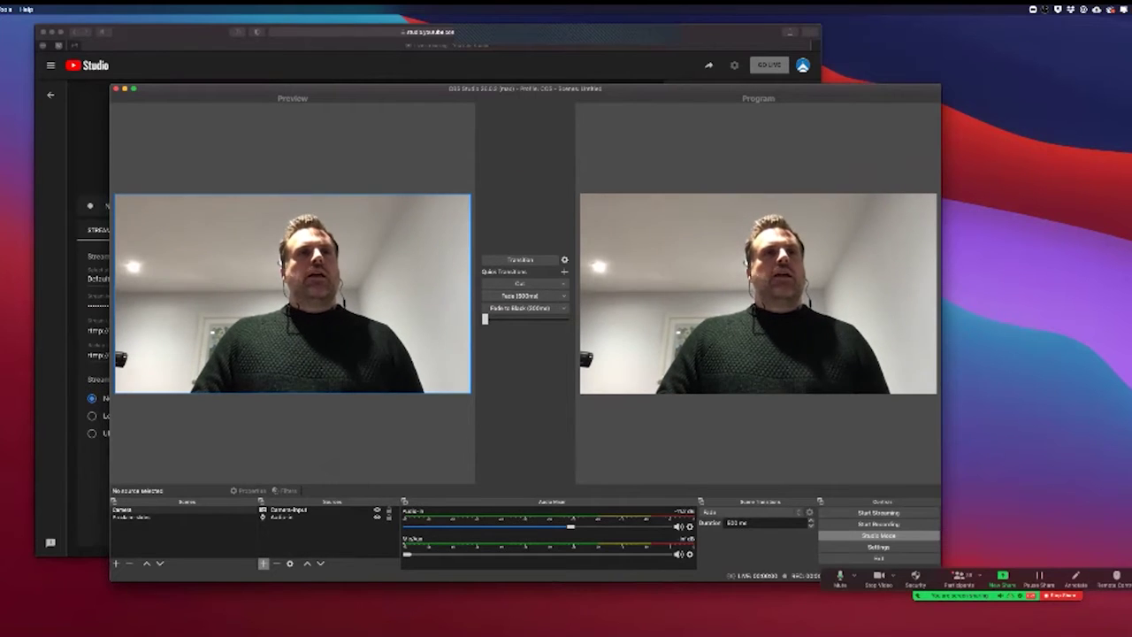
Step: Switch the Camera-input source's device to the USB HD Video Capture input, accept its properties, and deselect the source
double_click(289, 510)
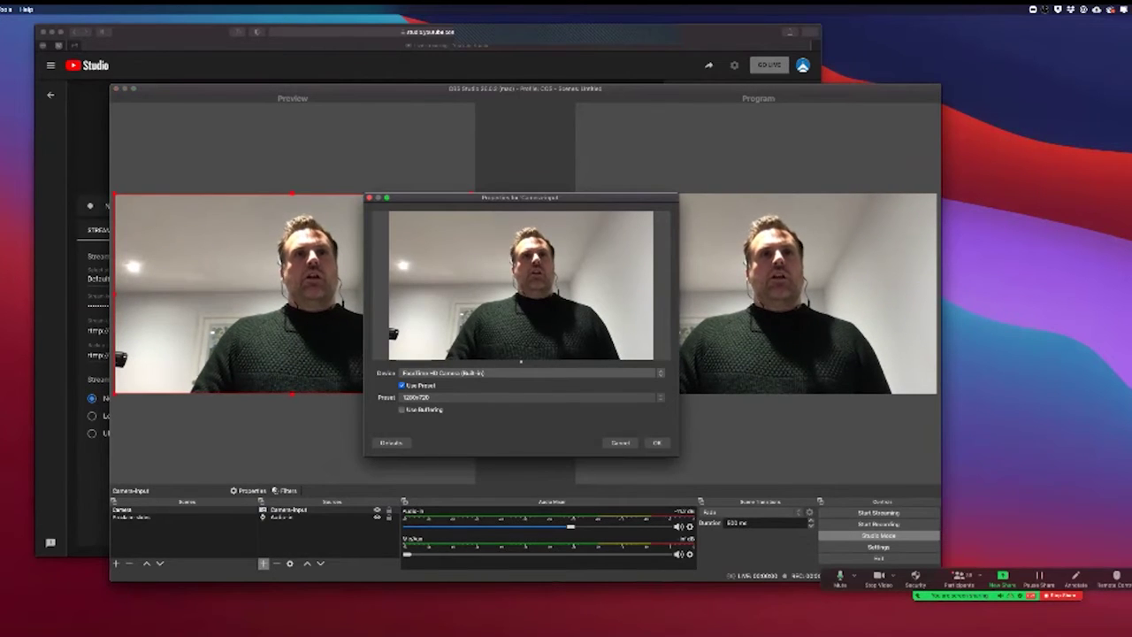
click(529, 373)
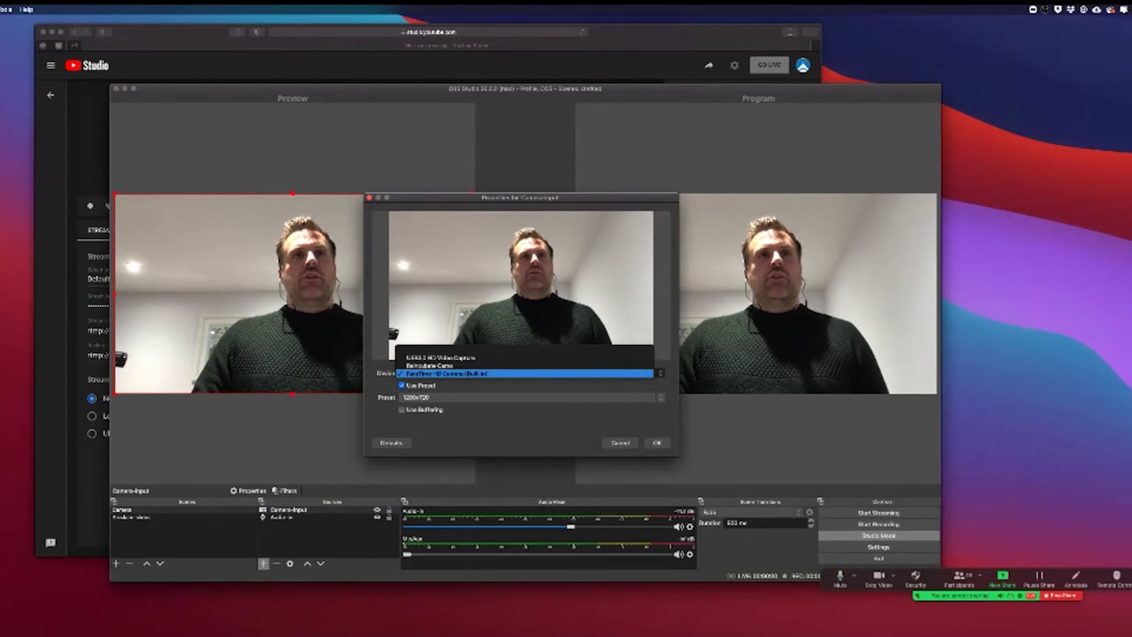
click(521, 357)
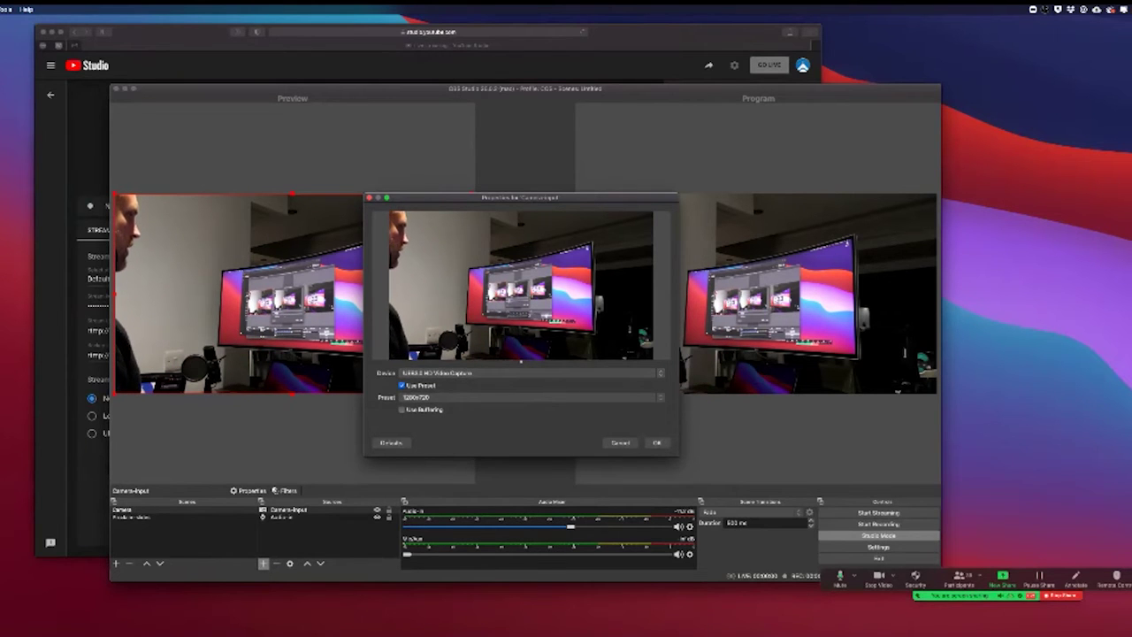
click(656, 443)
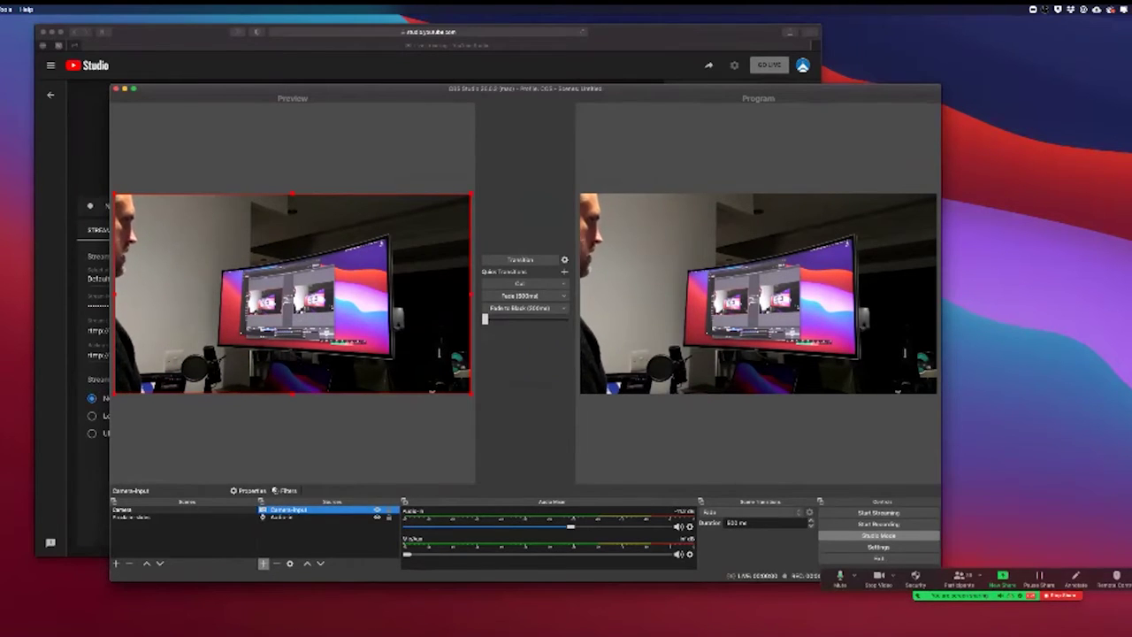
key(Escape)
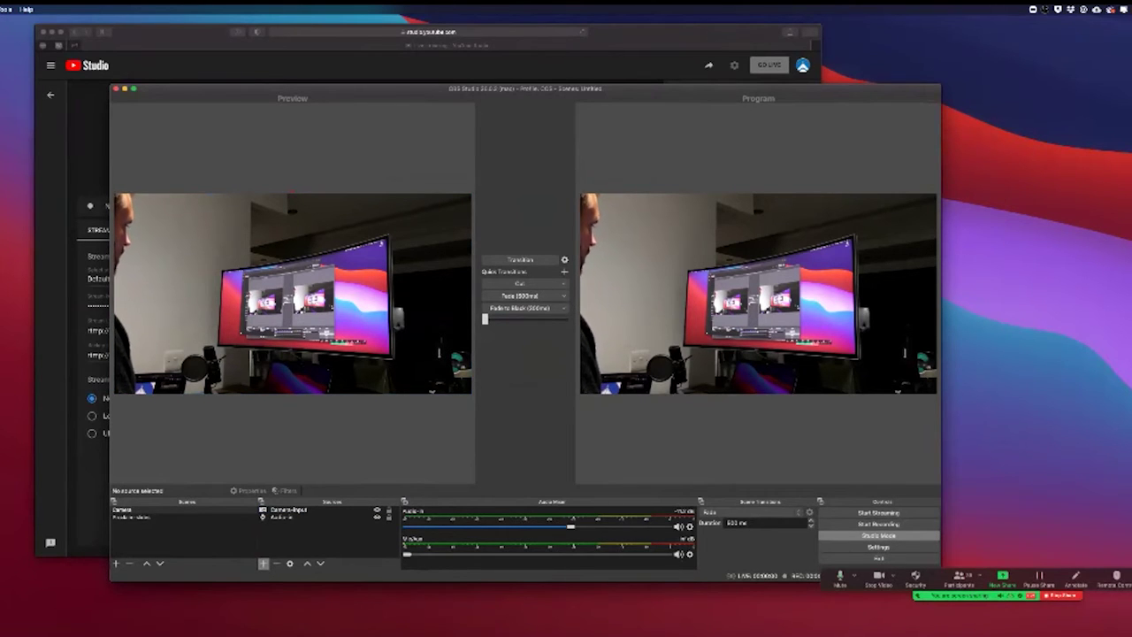
Step: Transition the slides scene with the Remembrance Day image to the program output, and return the Camera scene to program
click(133, 518)
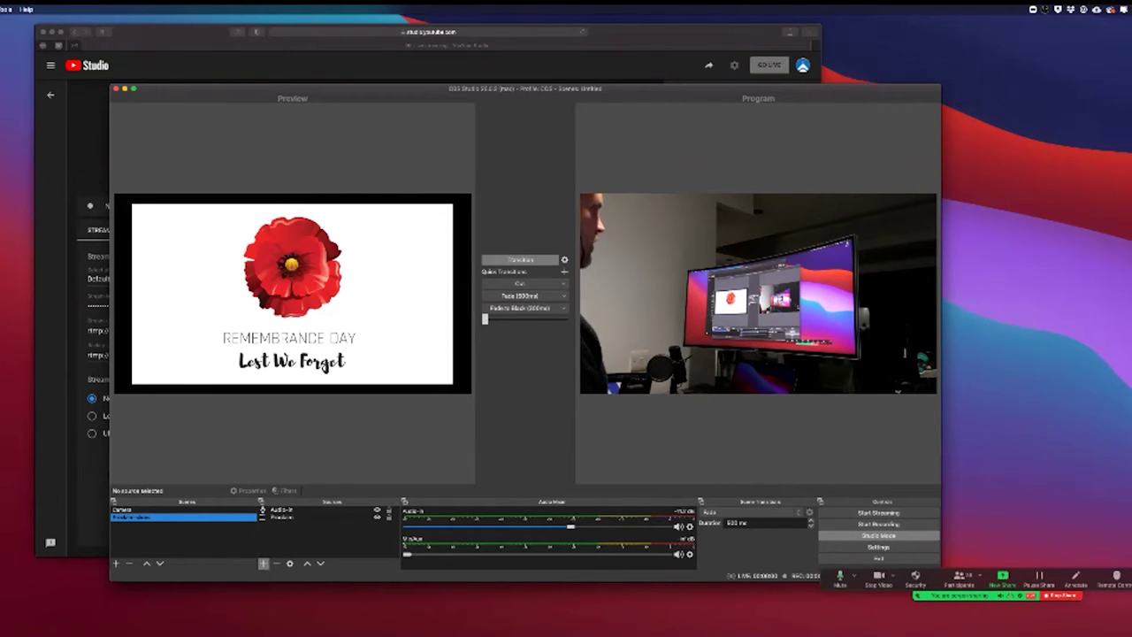
click(520, 259)
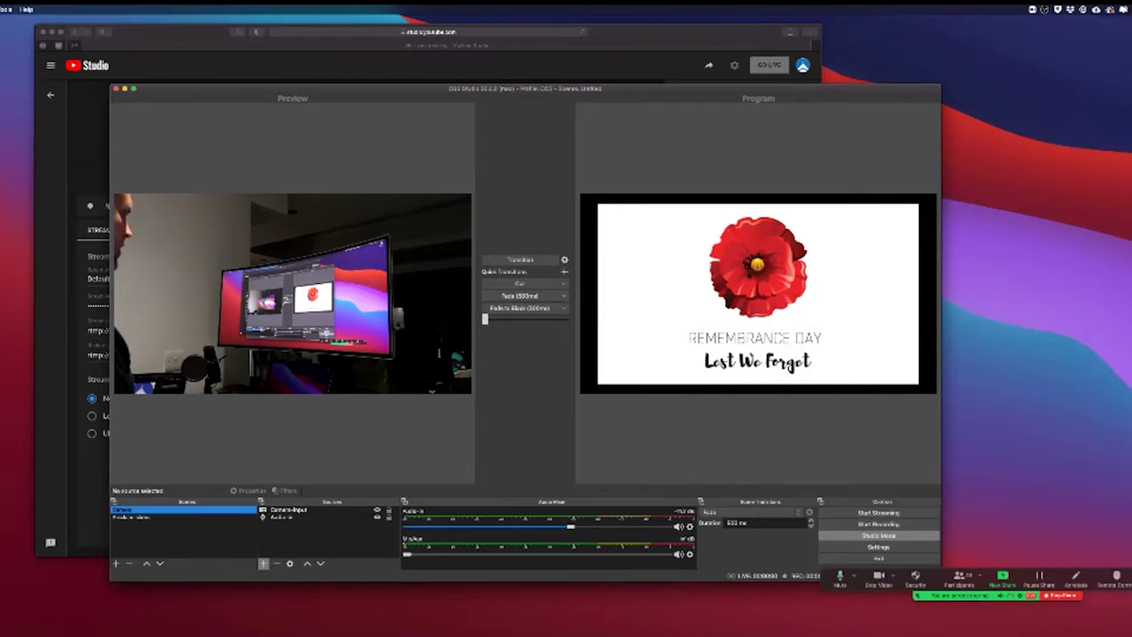
click(519, 260)
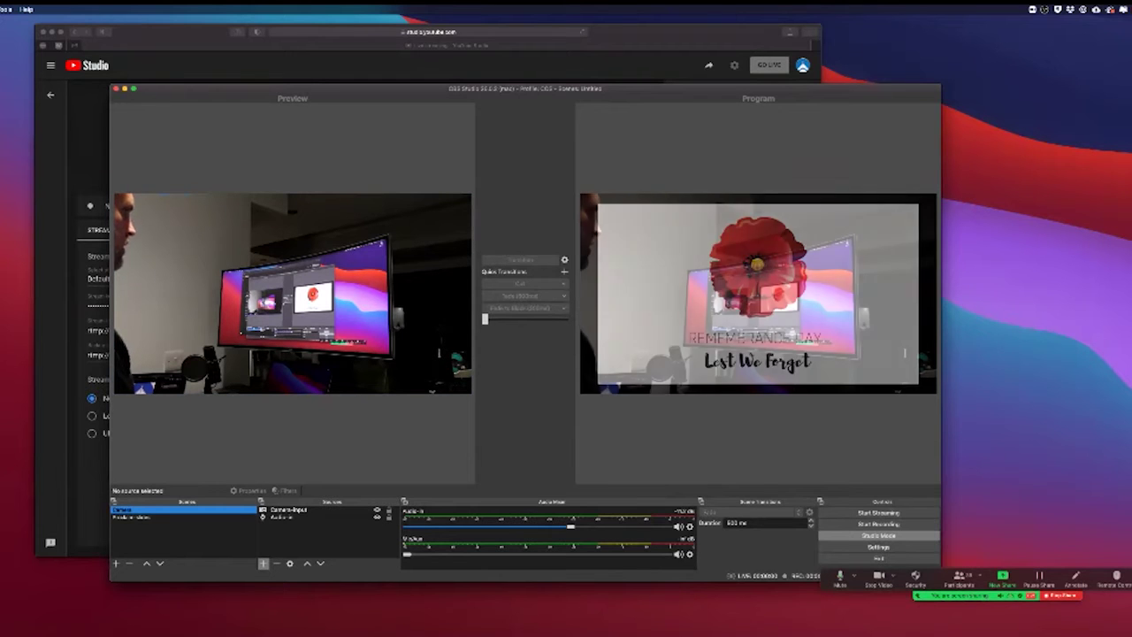